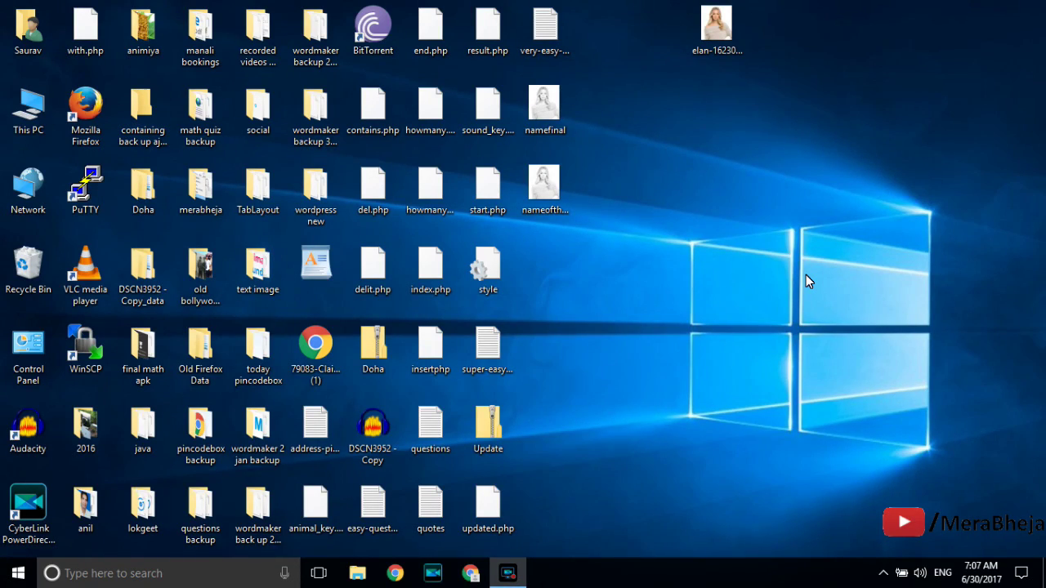
# - Preview the original colour portrait and the finished pencil-sketch example in the photo viewer
pyautogui.doubleClick(711, 31)
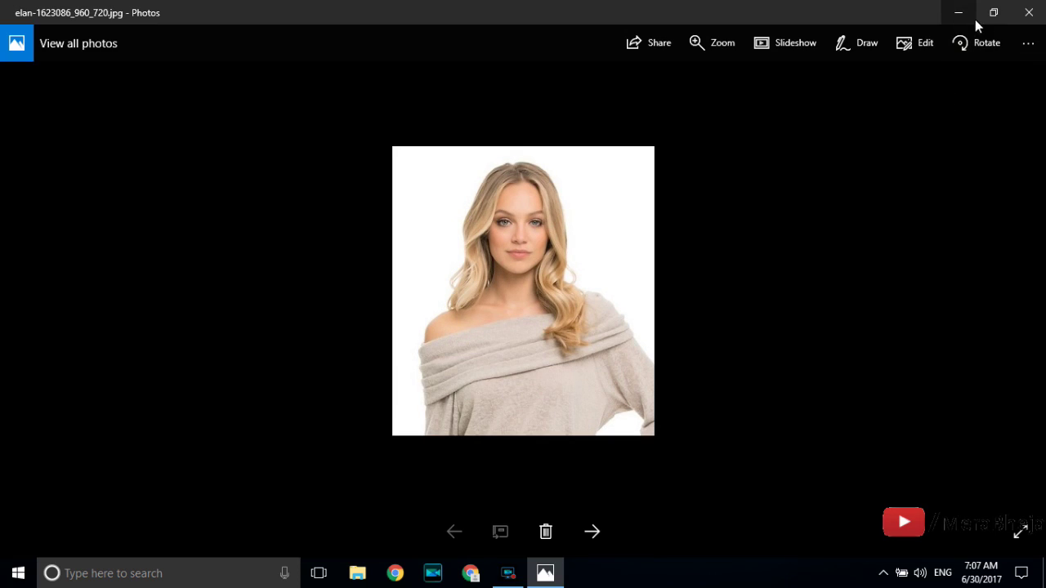
pyautogui.click(1027, 11)
pyautogui.doubleClick(567, 177)
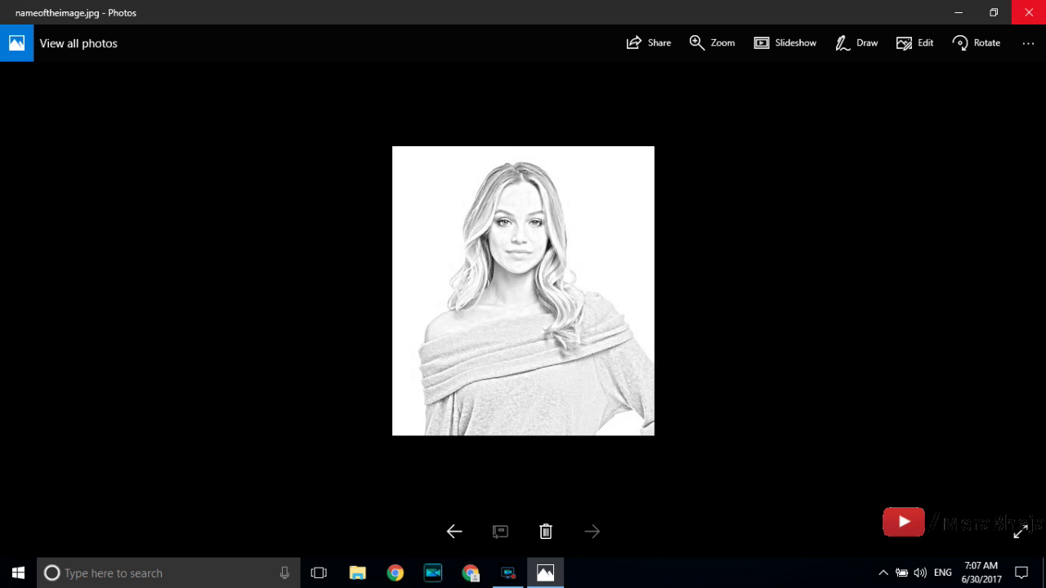
pyautogui.click(1029, 12)
pyautogui.doubleClick(730, 29)
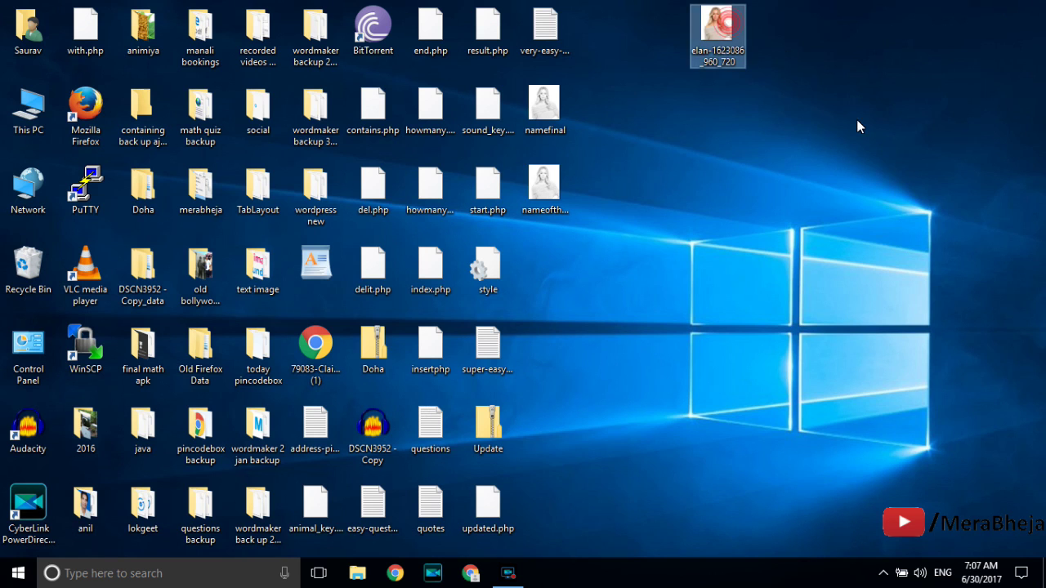
pyautogui.click(1043, 13)
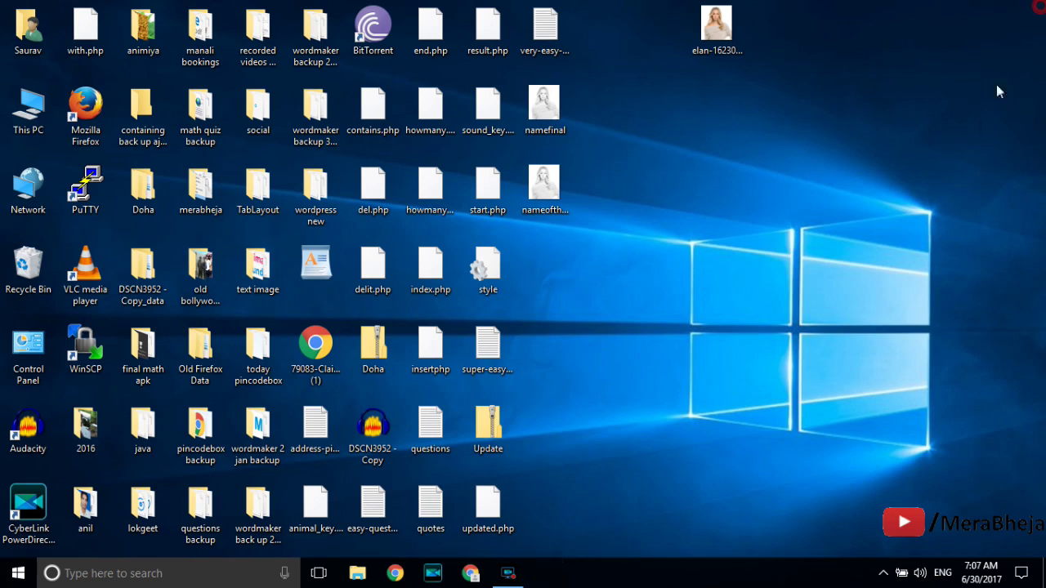
# - Launch GIMP 2 from the taskbar search
pyautogui.click(219, 583)
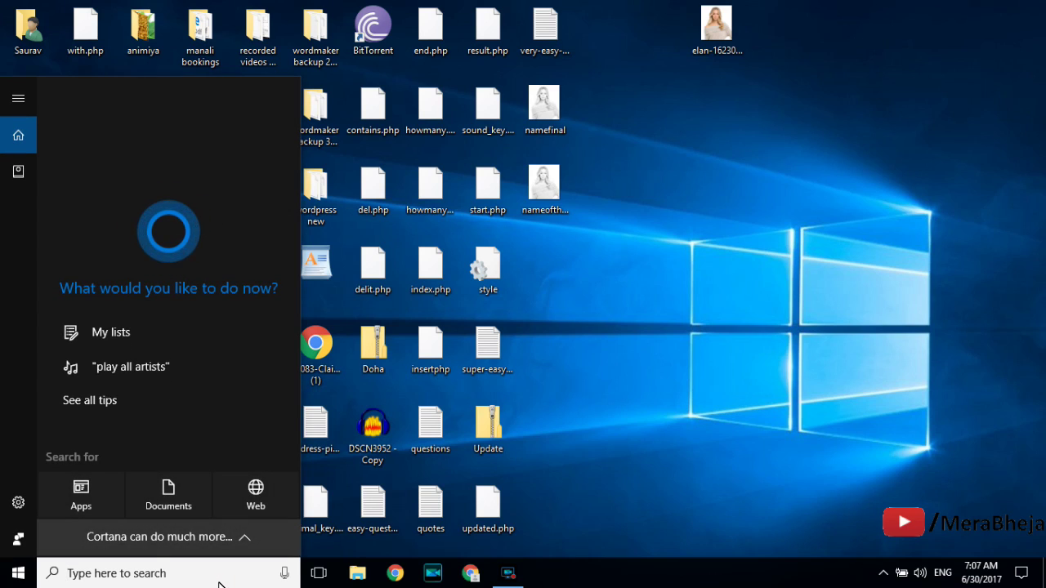
pyautogui.write('gimp')
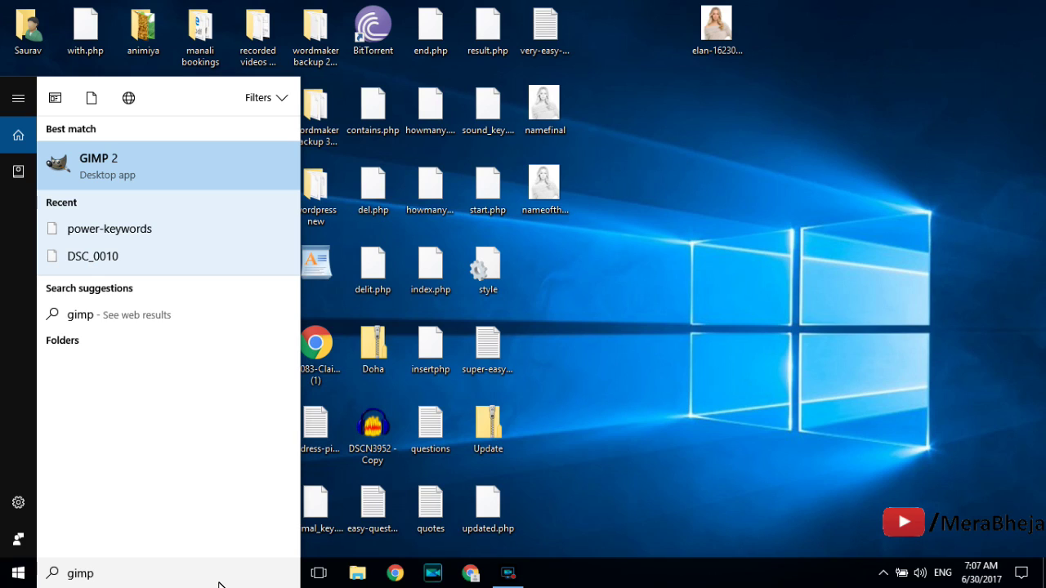
pyautogui.click(207, 176)
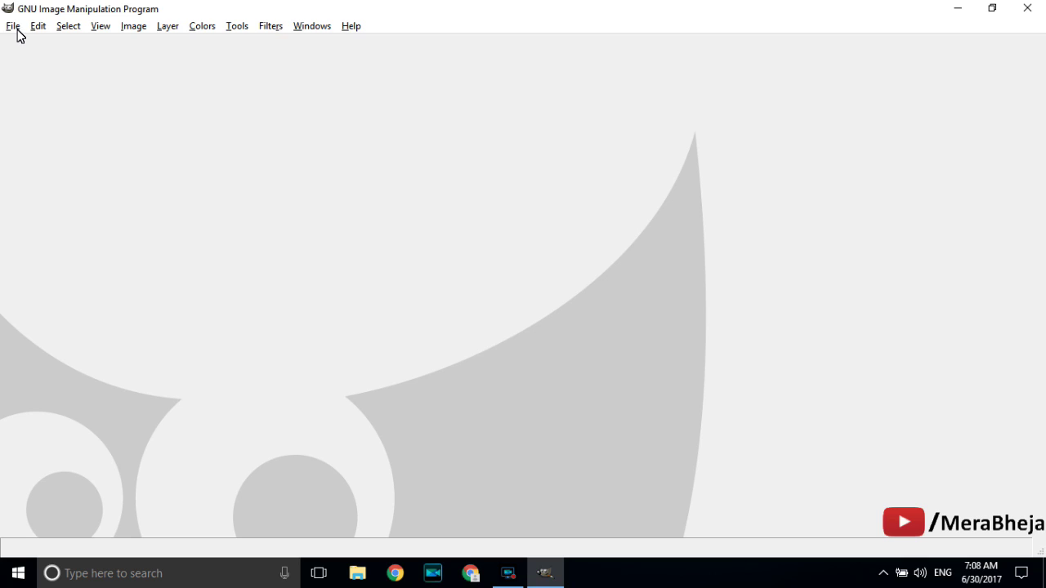
# - Open the portrait elan-1623086_960_720.jpg in GIMP
pyautogui.click(13, 26)
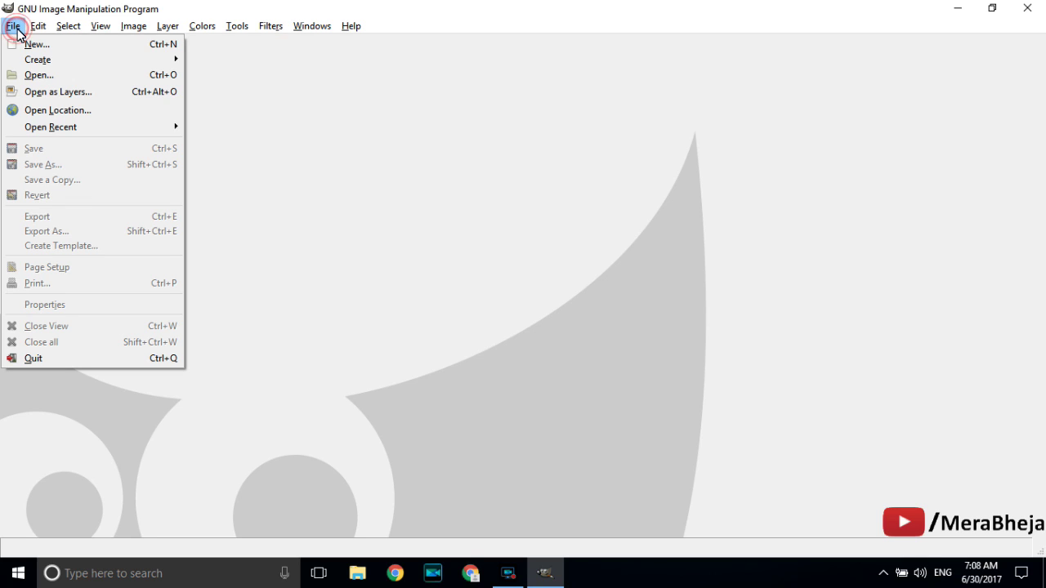
pyautogui.click(43, 75)
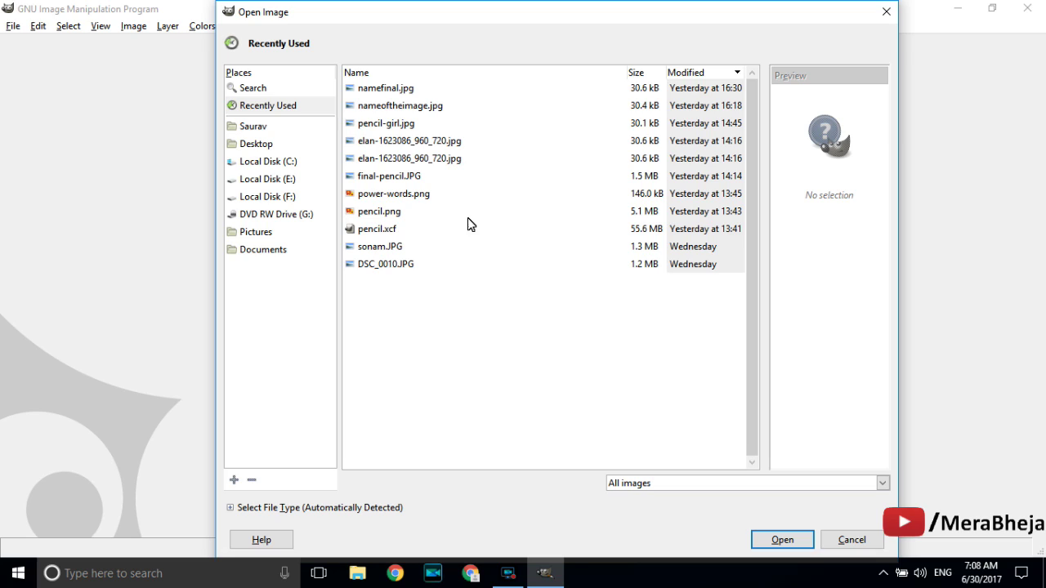
pyautogui.click(410, 143)
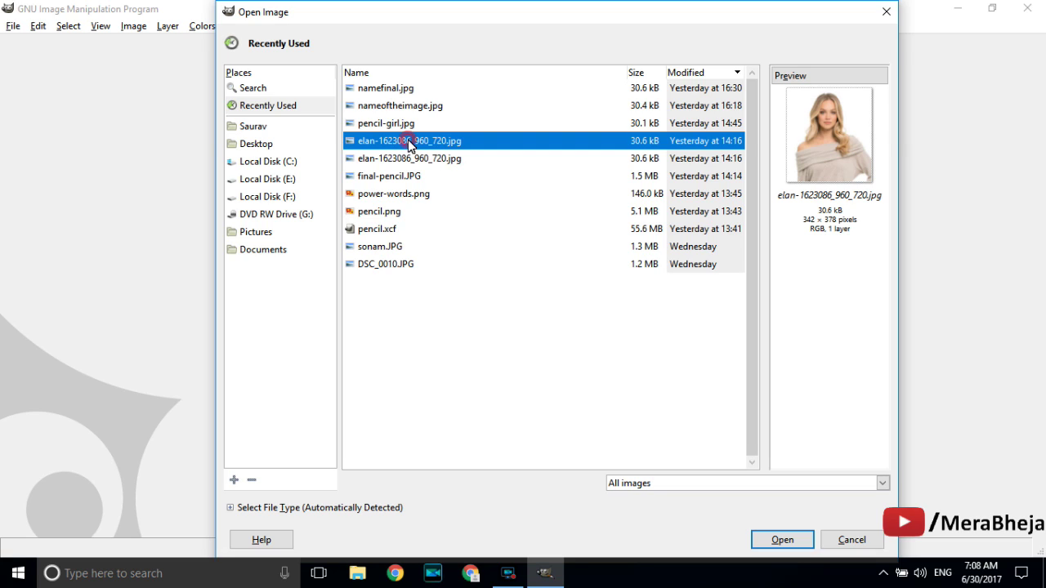
pyautogui.click(763, 542)
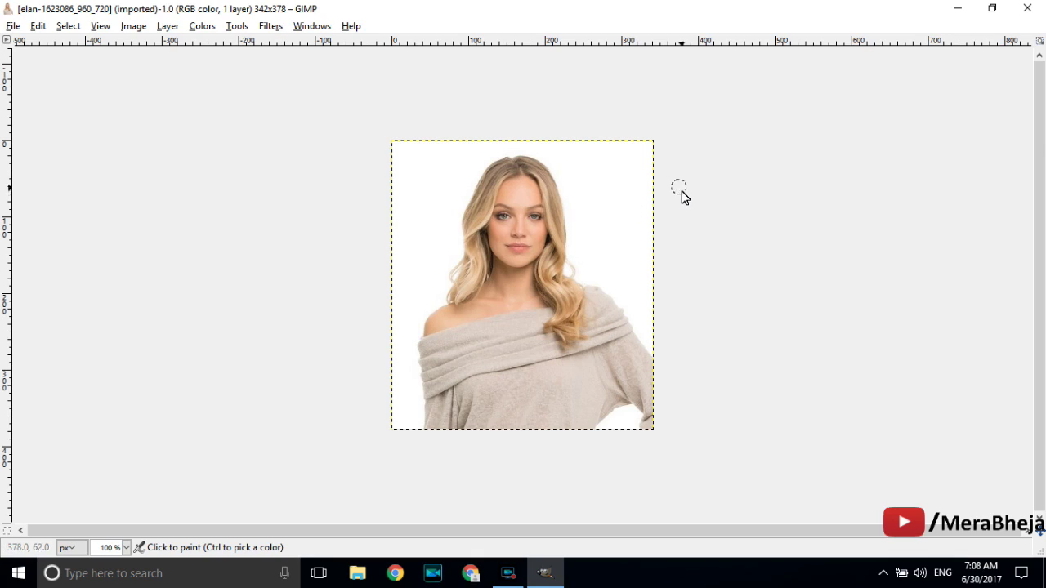
# - Show the Layers dialog and place it to the right of the portrait
pyautogui.click(311, 27)
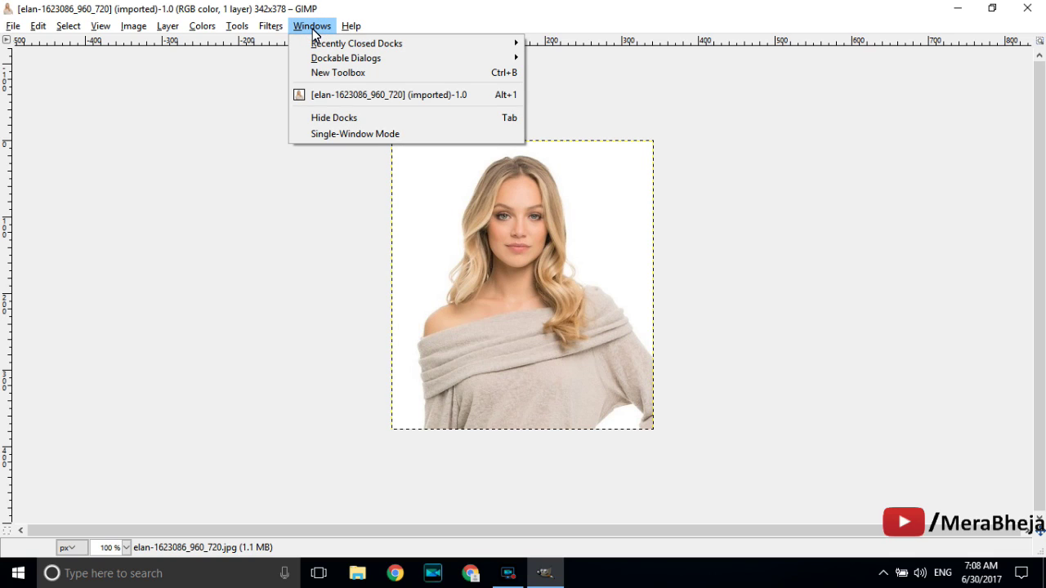
pyautogui.moveTo(378, 61)
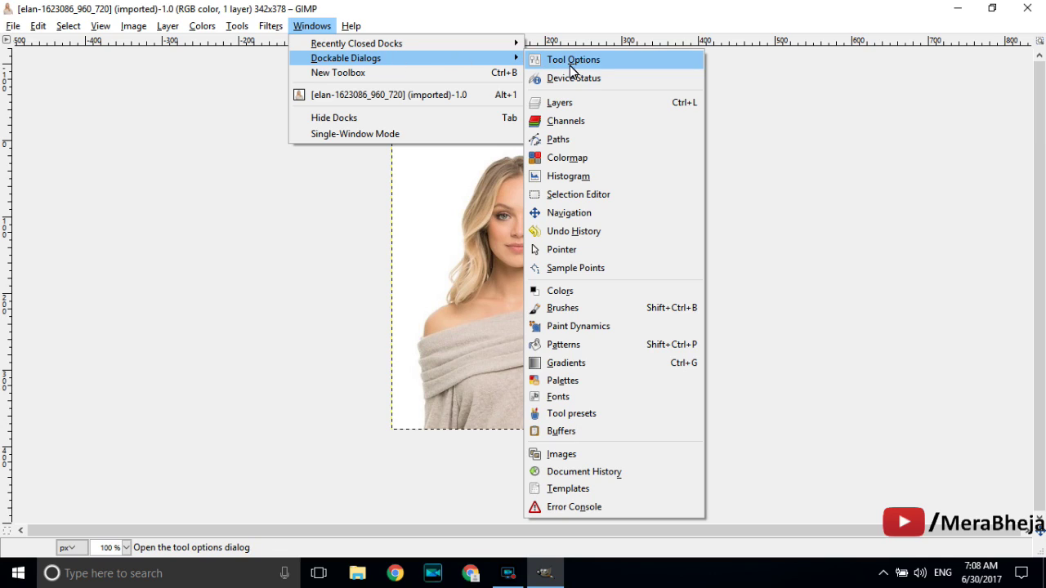
pyautogui.click(625, 105)
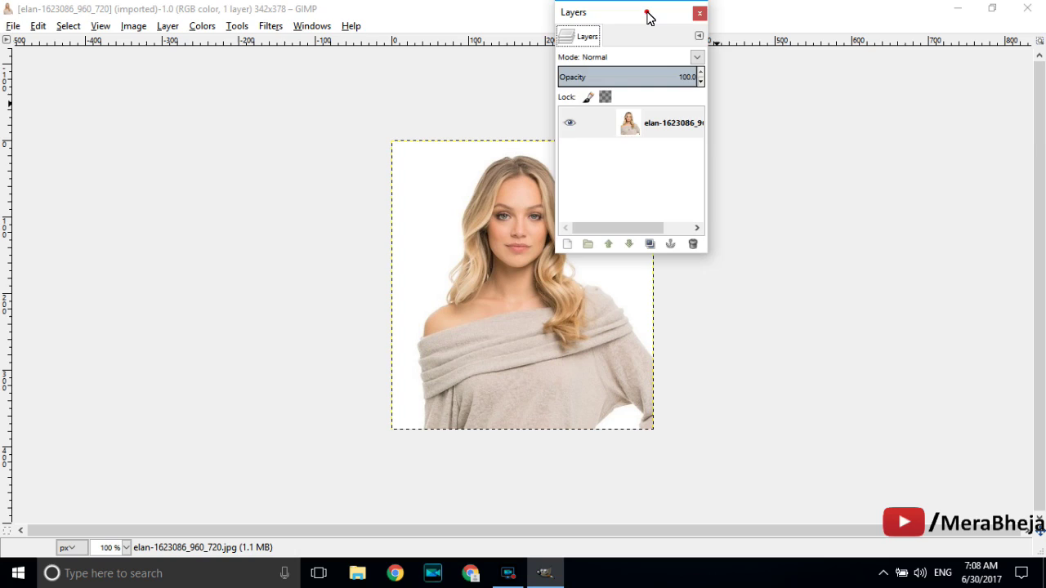
pyautogui.moveTo(649, 16); pyautogui.dragTo(845, 152)
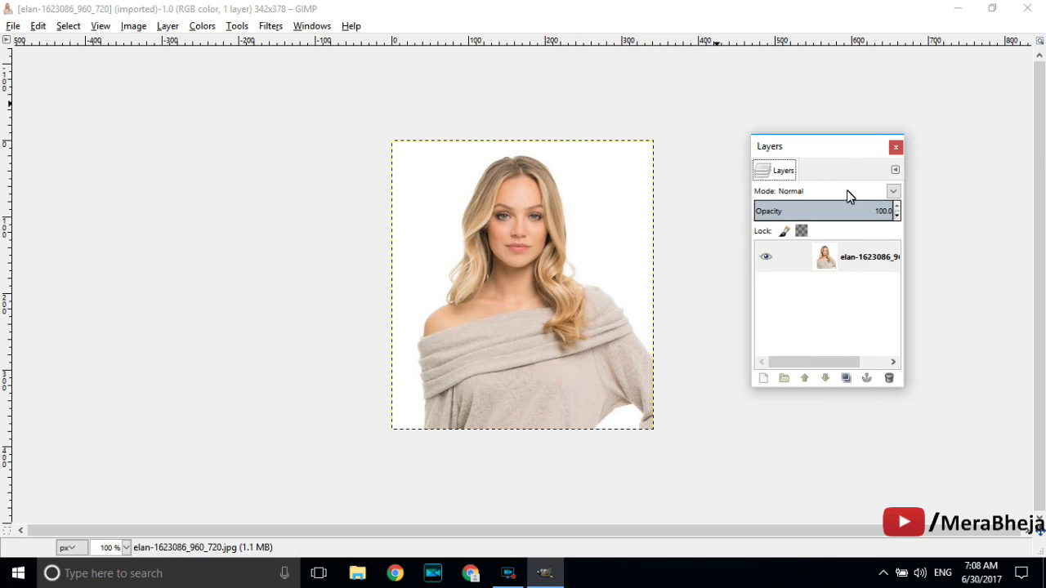
# - Duplicate the portrait's only layer twice
pyautogui.click(835, 262)
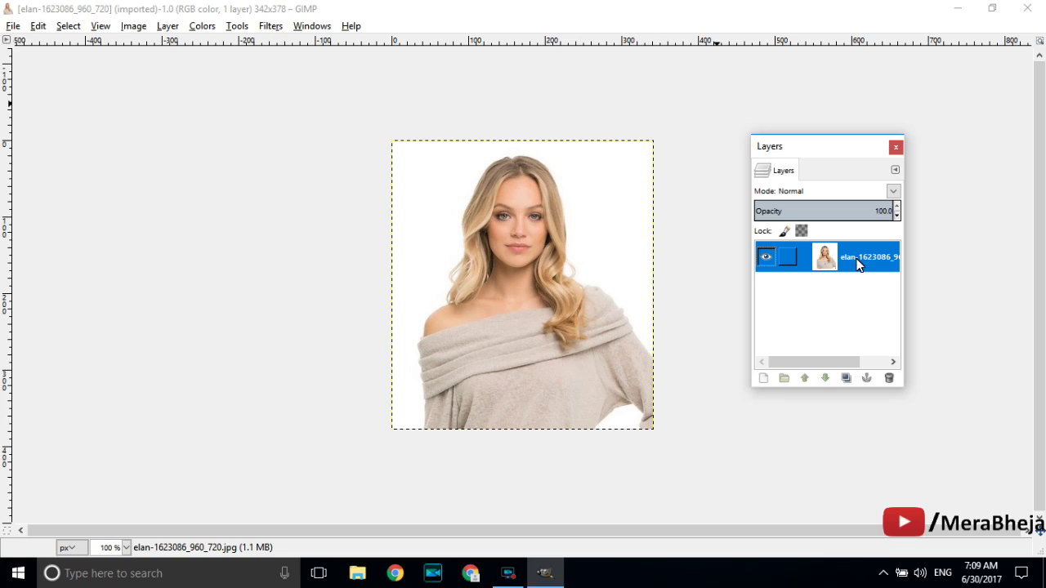
pyautogui.click(847, 378)
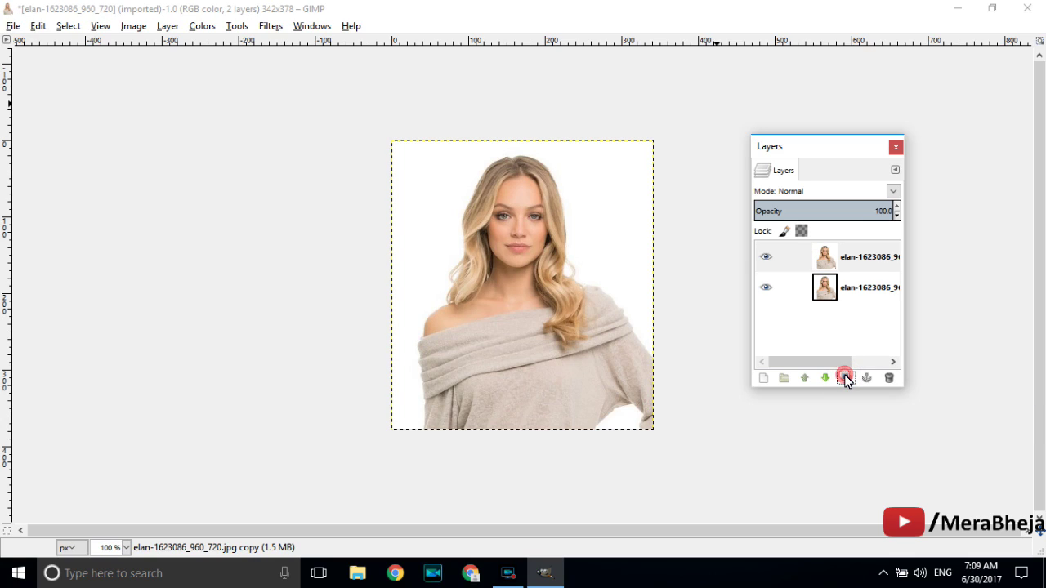
pyautogui.click(847, 379)
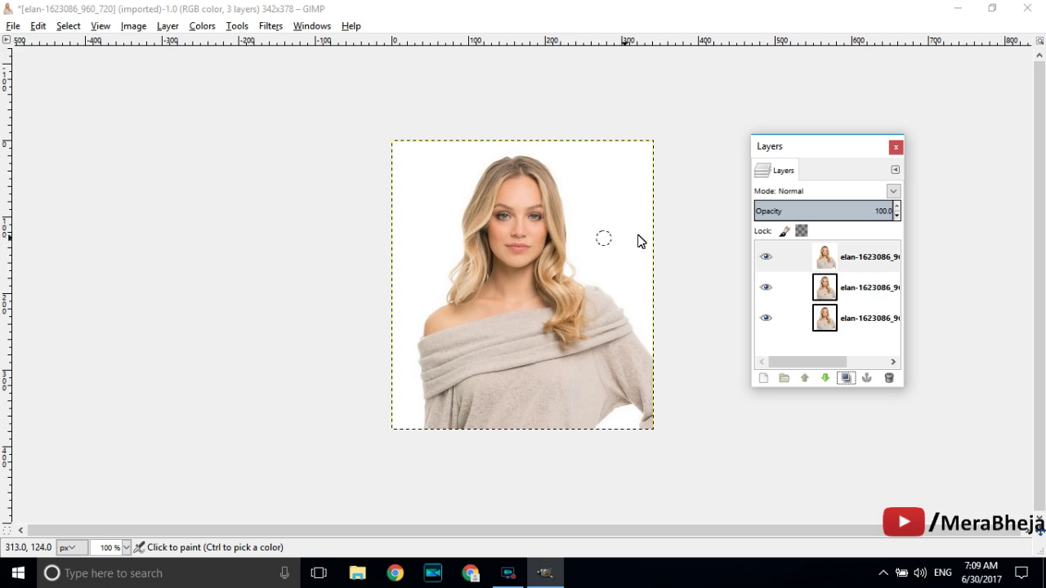
# - Drop the top copy layer's Saturation to -100 in Hue-Saturation
pyautogui.click(855, 268)
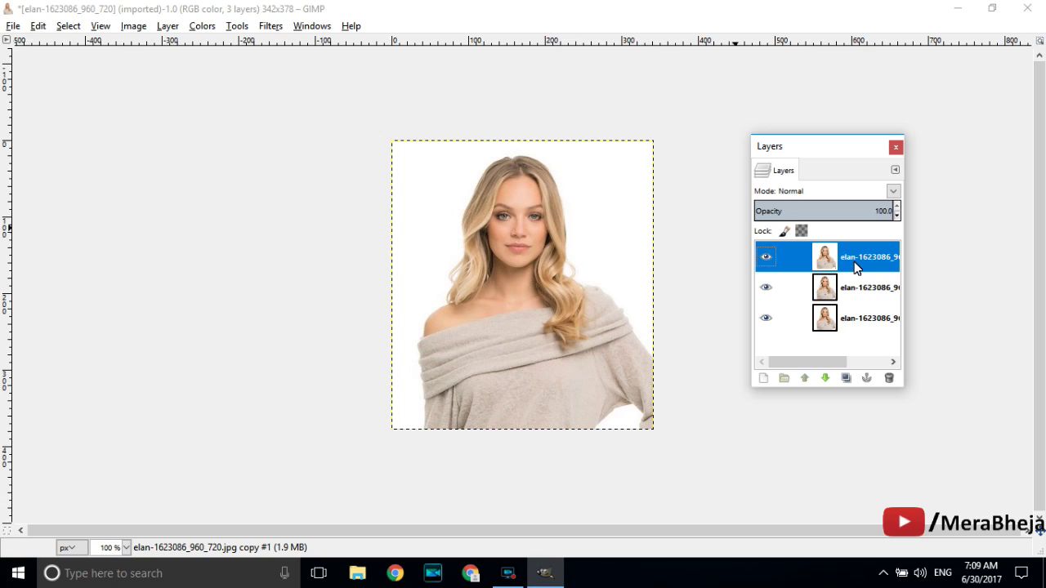
pyautogui.click(212, 28)
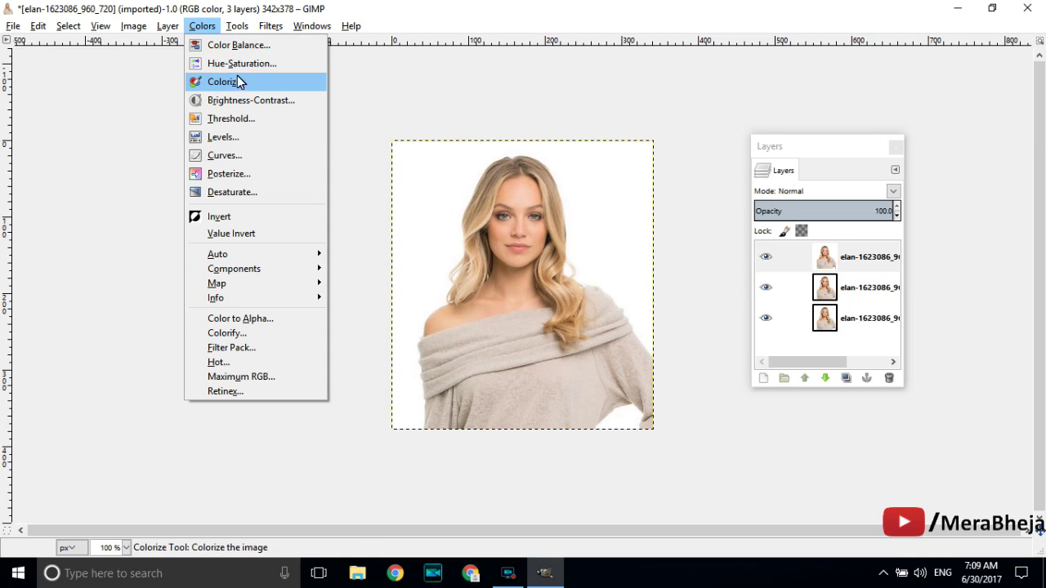
pyautogui.click(286, 67)
pyautogui.moveTo(276, 64); pyautogui.dragTo(261, 81)
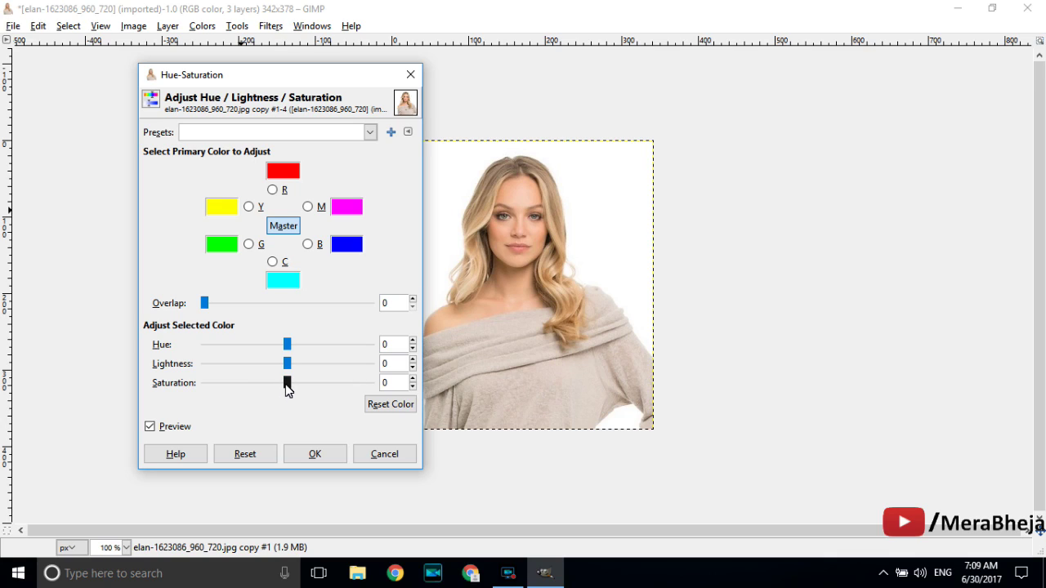
pyautogui.moveTo(286, 387); pyautogui.dragTo(196, 387)
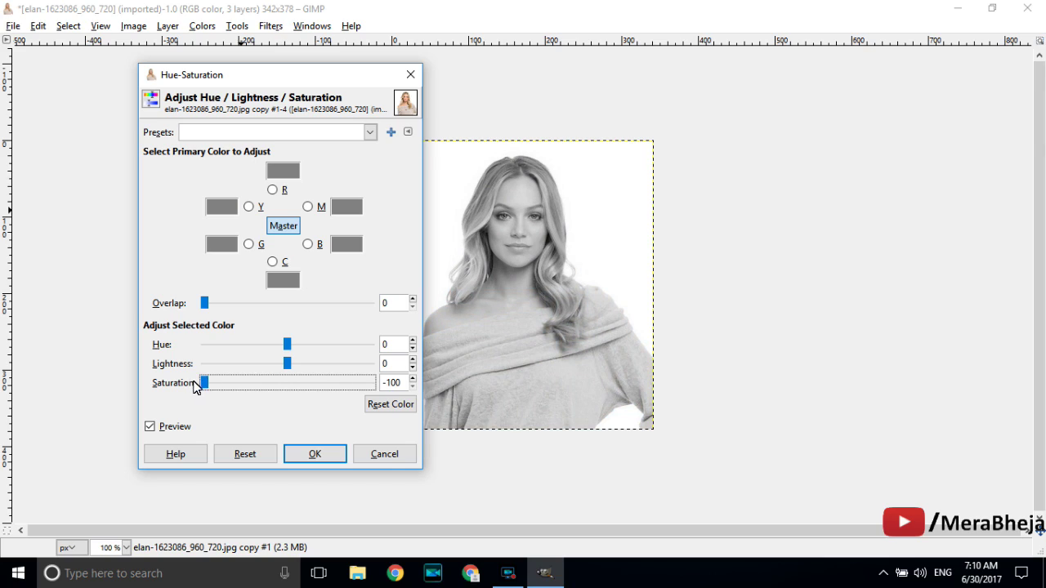
pyautogui.click(315, 455)
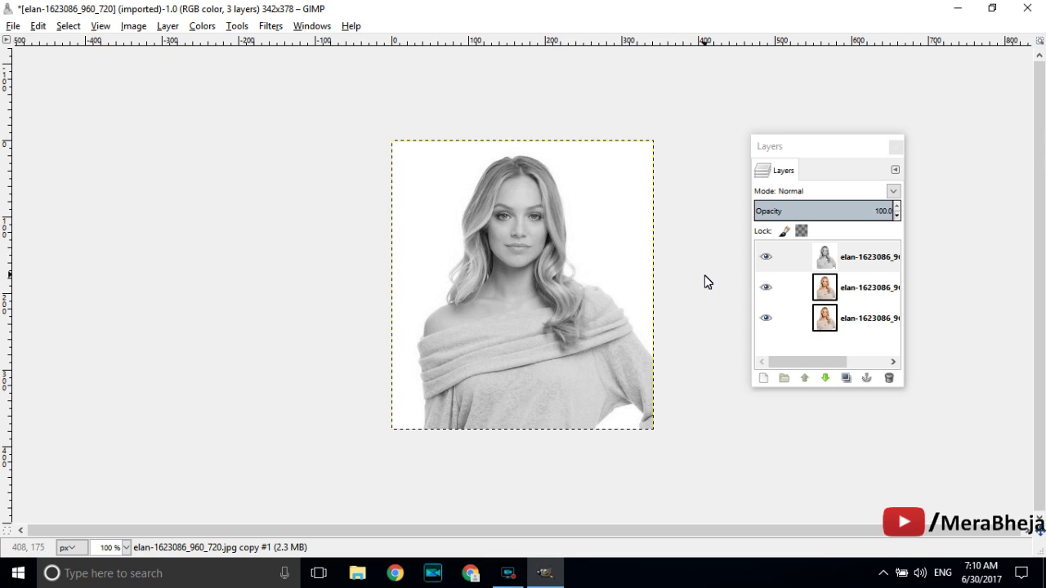
# - Change the top grey layer's blend mode to Dodge, then select the middle colour layer
pyautogui.click(865, 264)
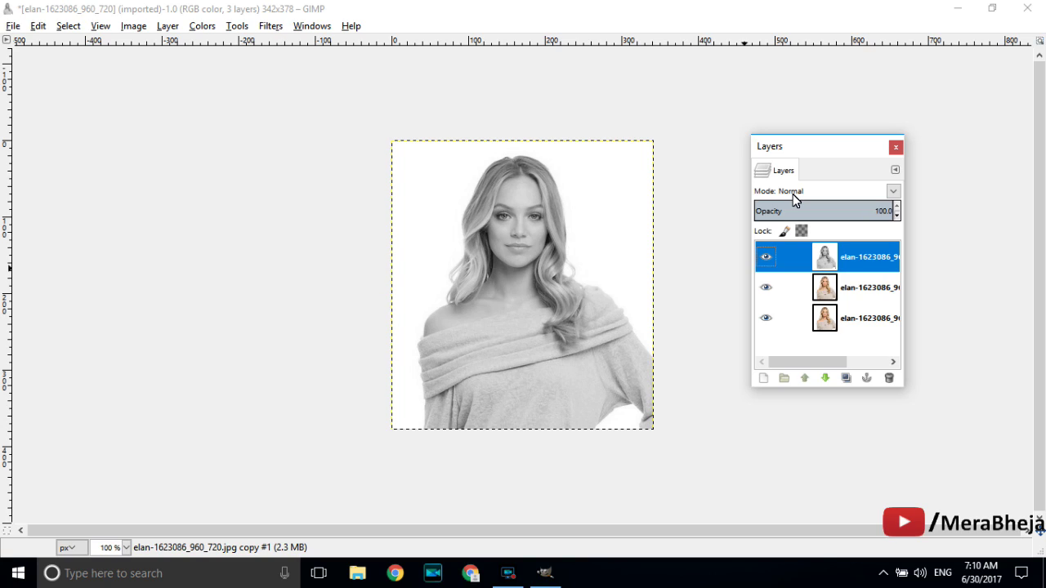
pyautogui.click(892, 193)
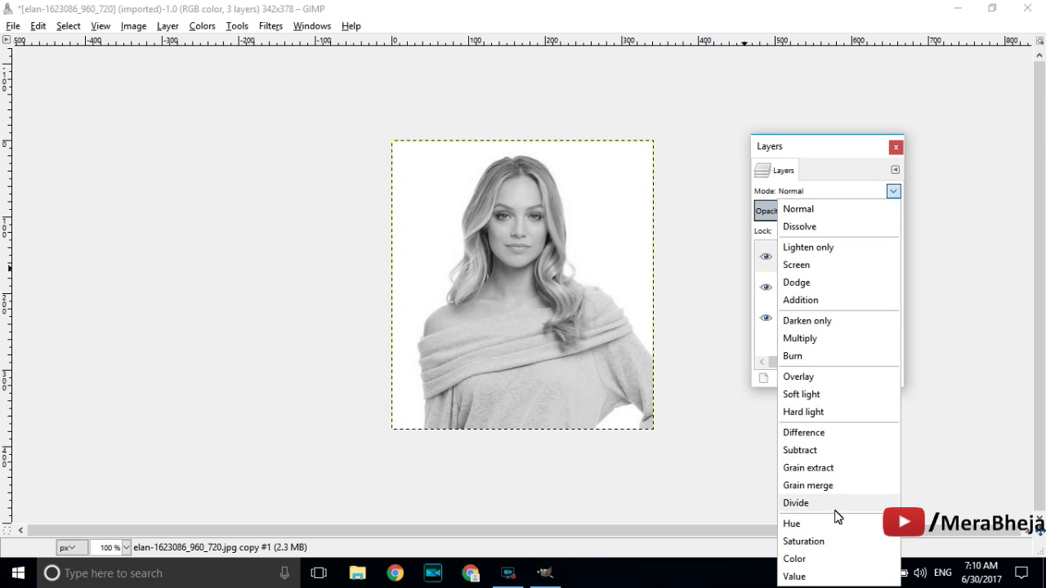
pyautogui.click(823, 550)
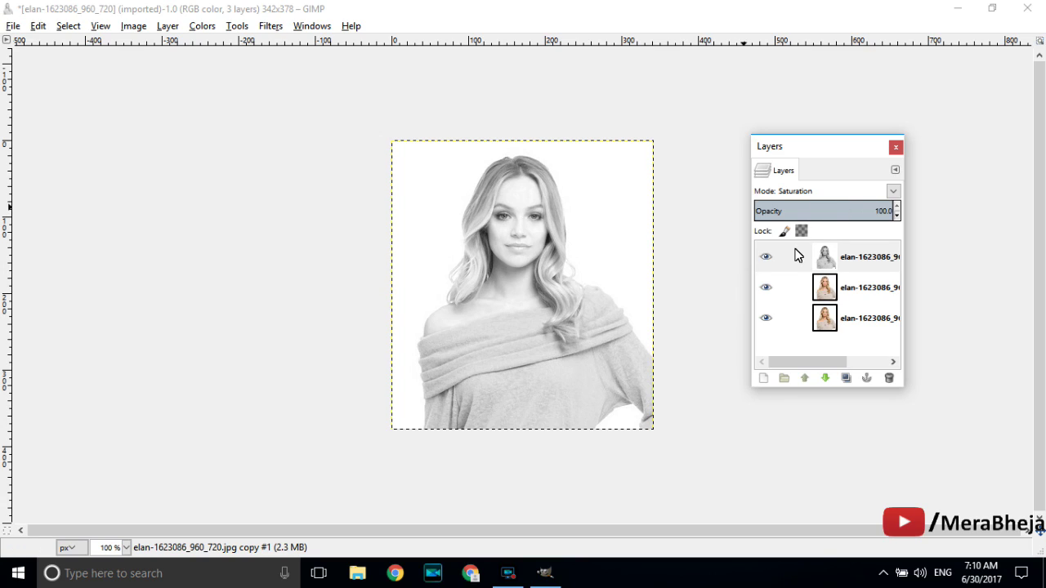
pyautogui.click(853, 290)
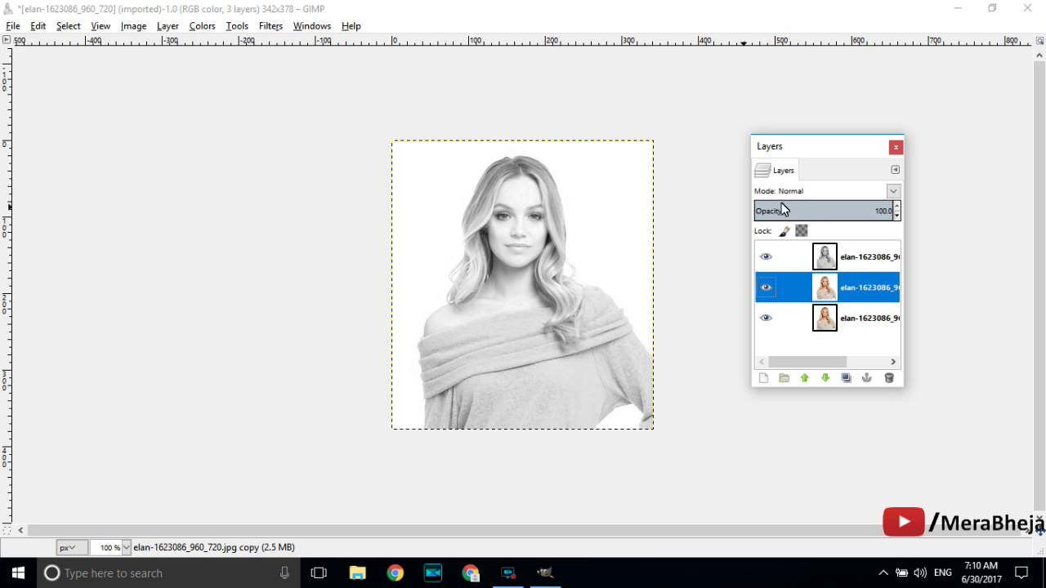
pyautogui.click(893, 191)
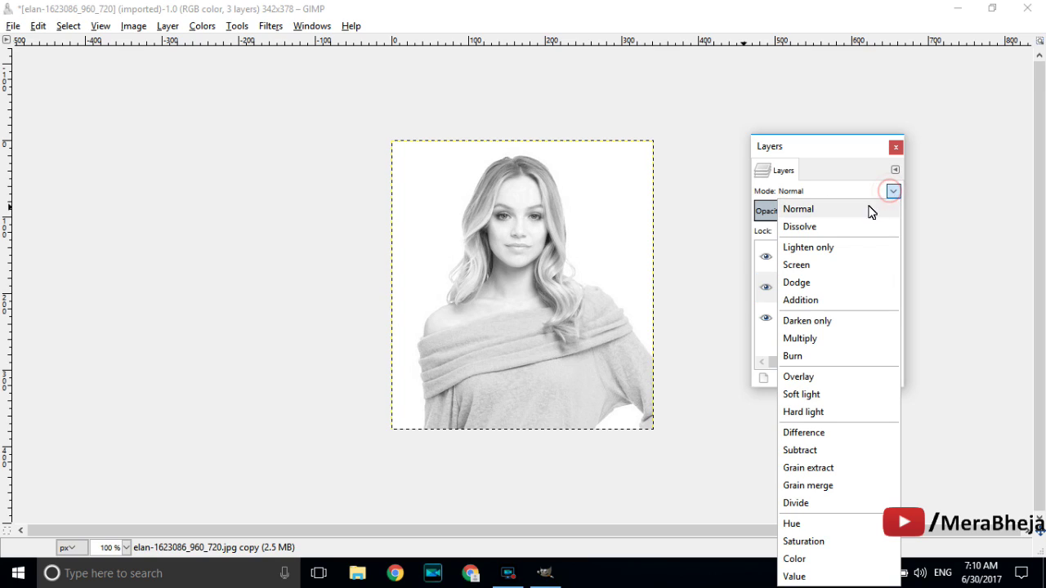
pyautogui.click(832, 282)
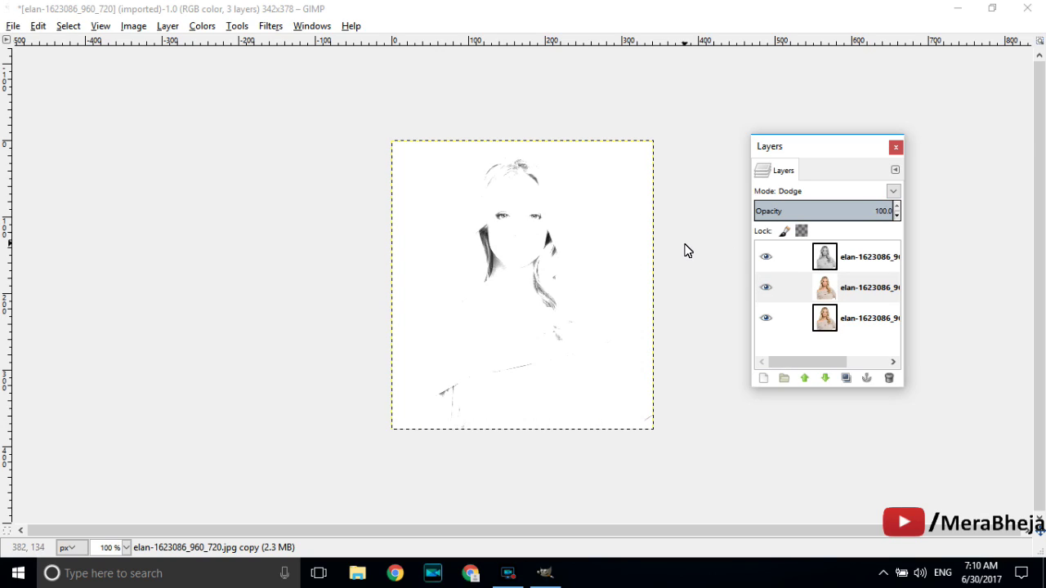
pyautogui.click(852, 291)
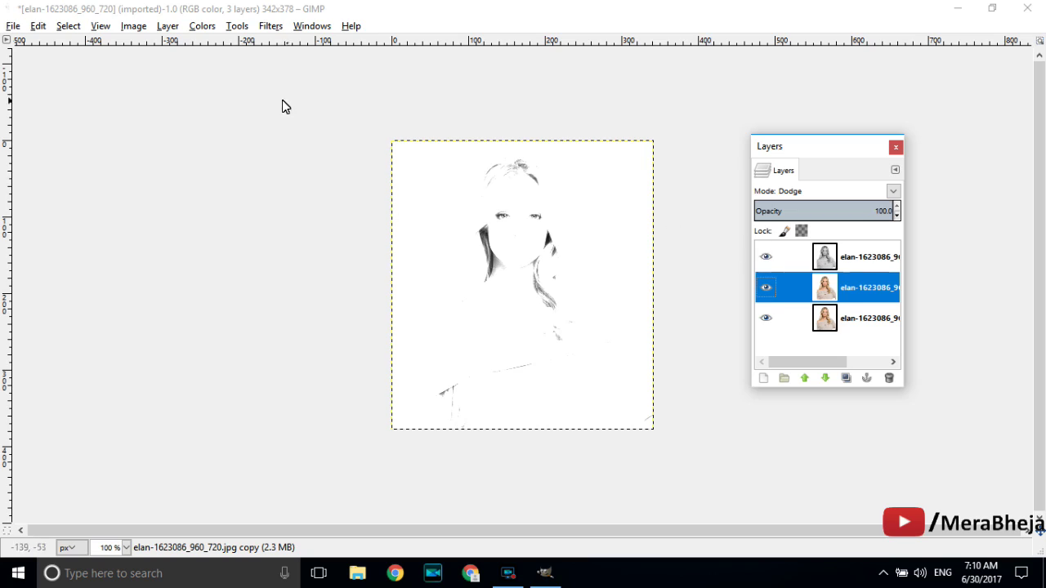
# - Apply Colors > Invert to the middle photo layer
pyautogui.click(204, 28)
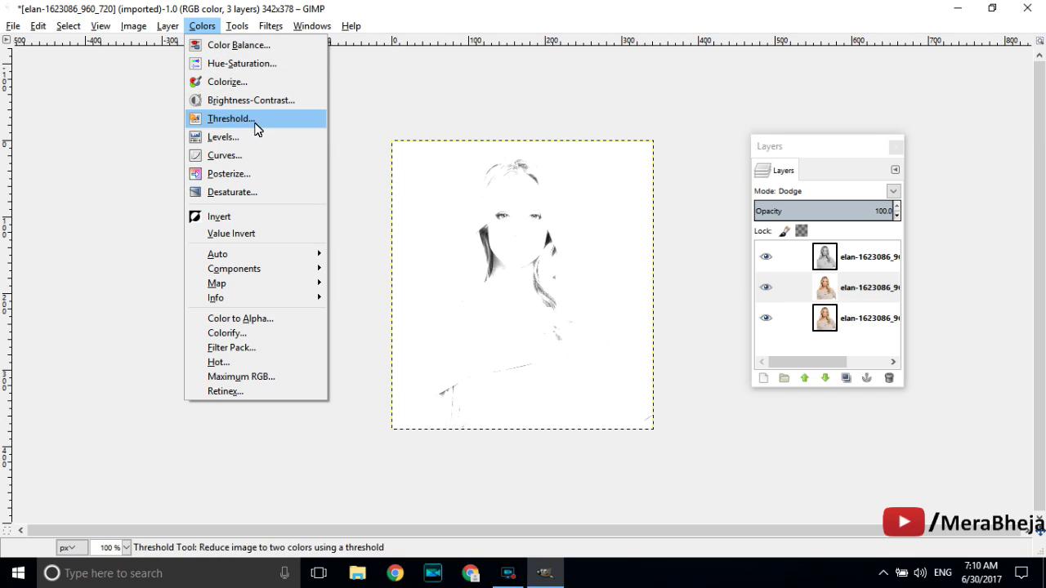
pyautogui.click(269, 221)
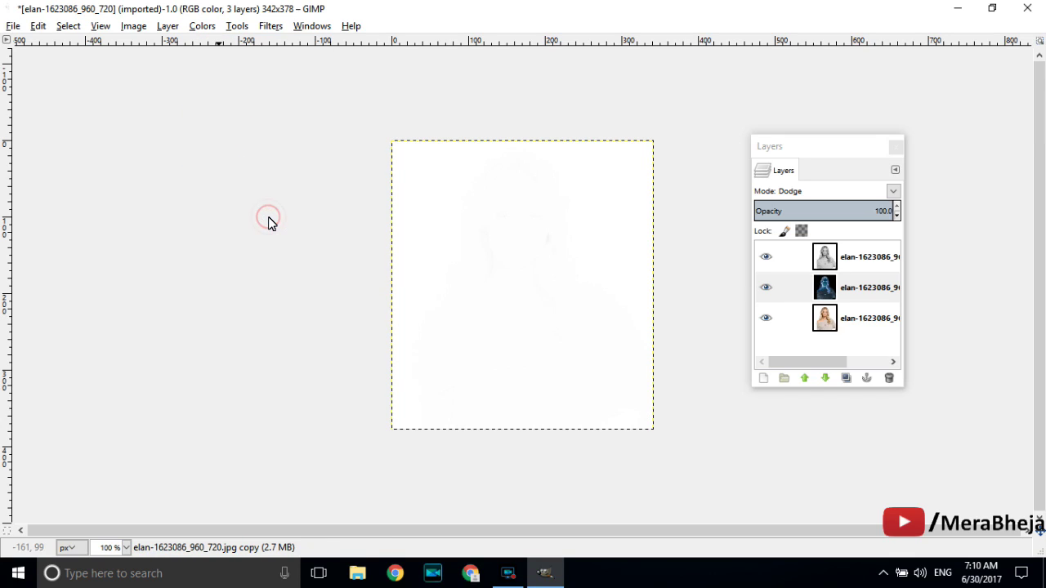
# - Blur the inverted layer with Gaussian Blur at 10 px horizontal and vertical
pyautogui.click(272, 28)
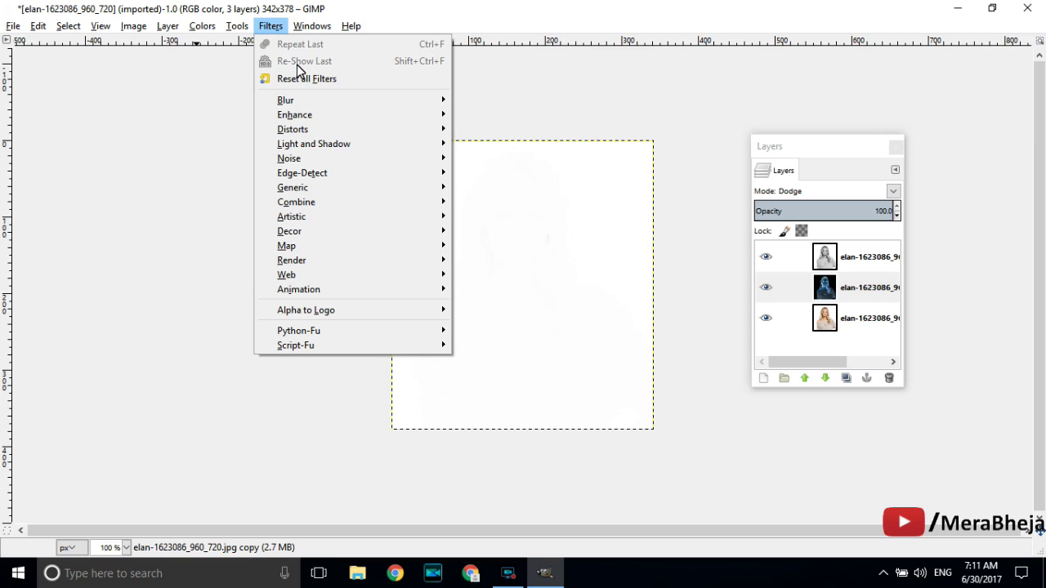
pyautogui.moveTo(318, 104)
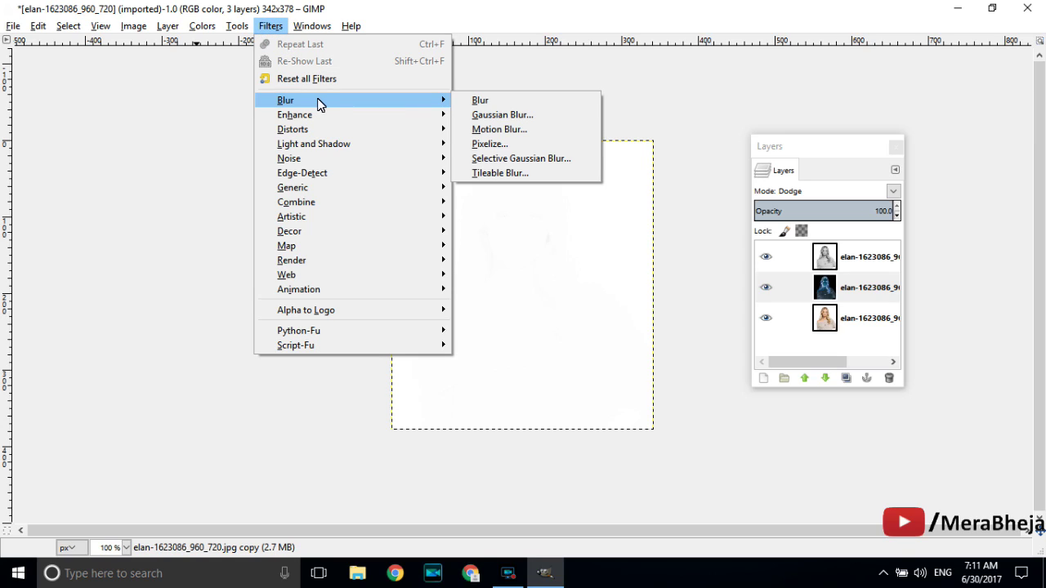
pyautogui.click(529, 115)
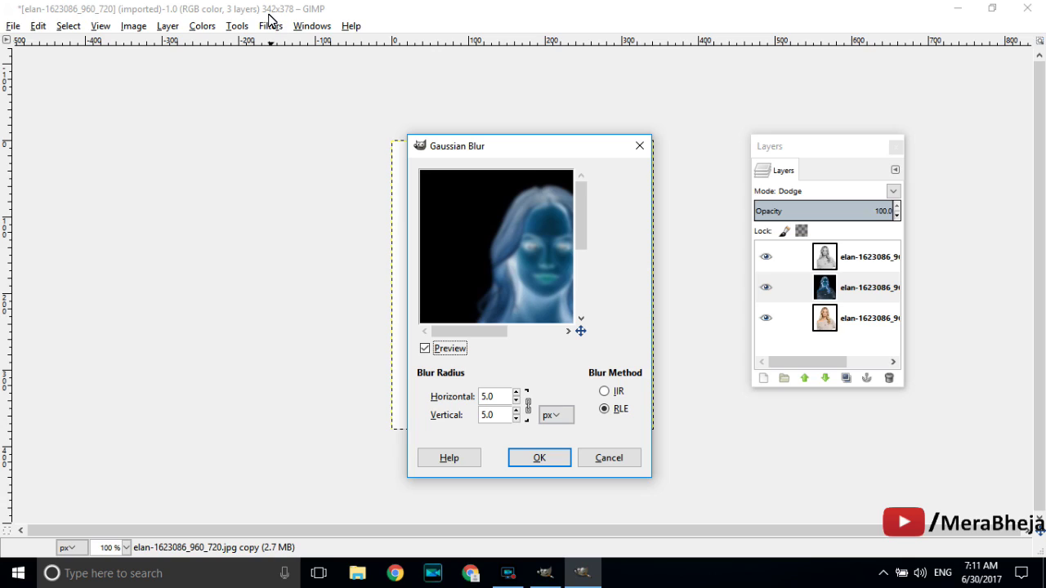
pyautogui.doubleClick(481, 397)
pyautogui.write('10')
pyautogui.doubleClick(488, 417)
pyautogui.write('10')
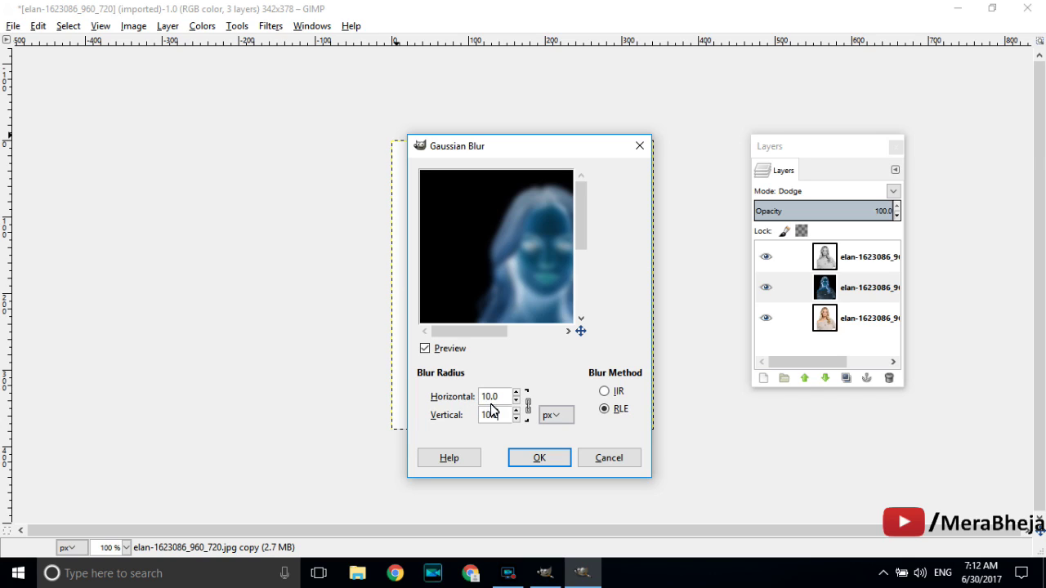
pyautogui.click(529, 458)
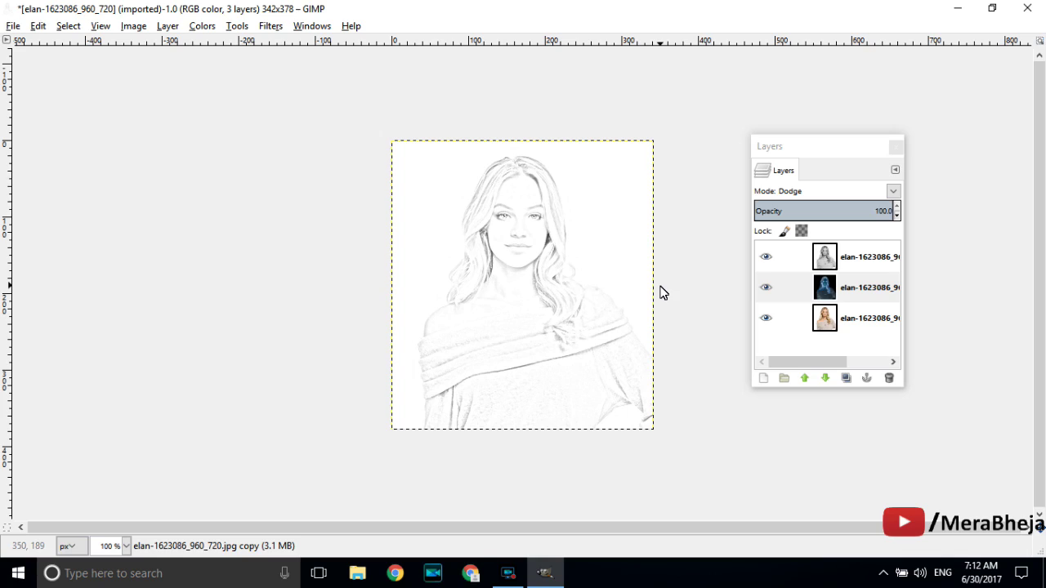
# - Apply Levels to the bottom layer with the midtone gamma at about 0.73
pyautogui.click(843, 323)
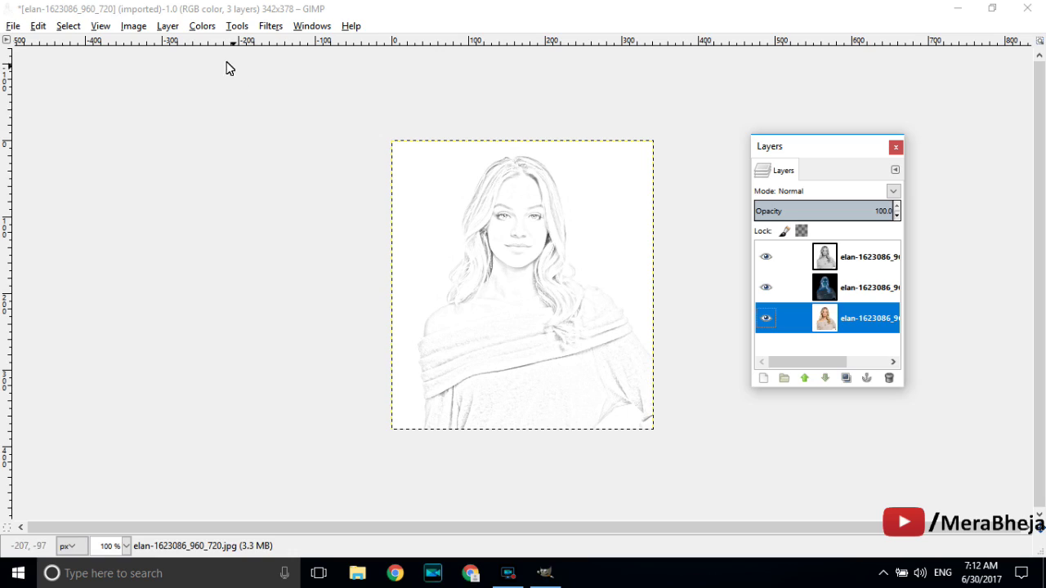
pyautogui.click(196, 26)
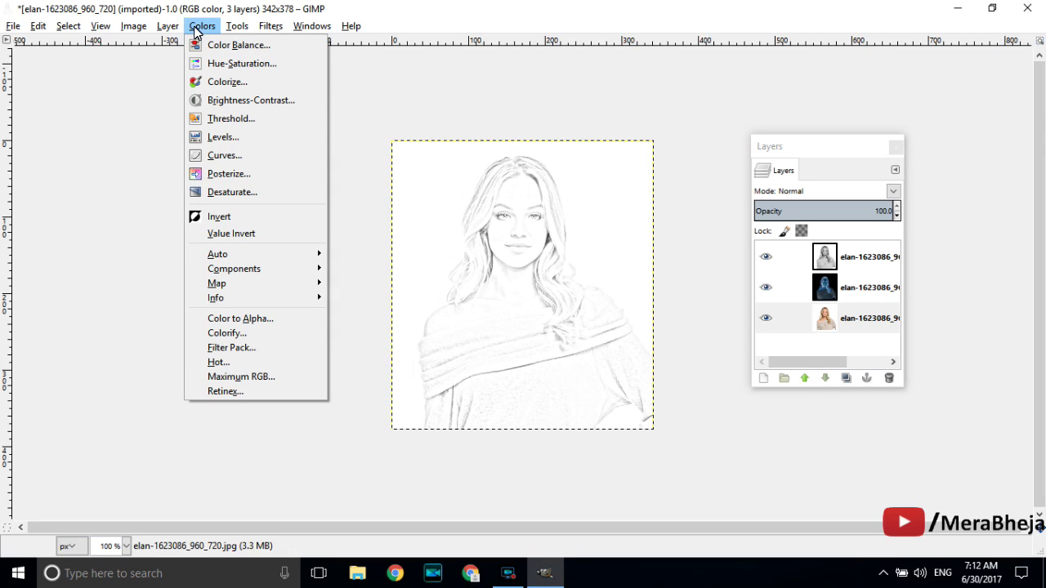
pyautogui.click(259, 139)
pyautogui.moveTo(373, 65); pyautogui.dragTo(303, 79)
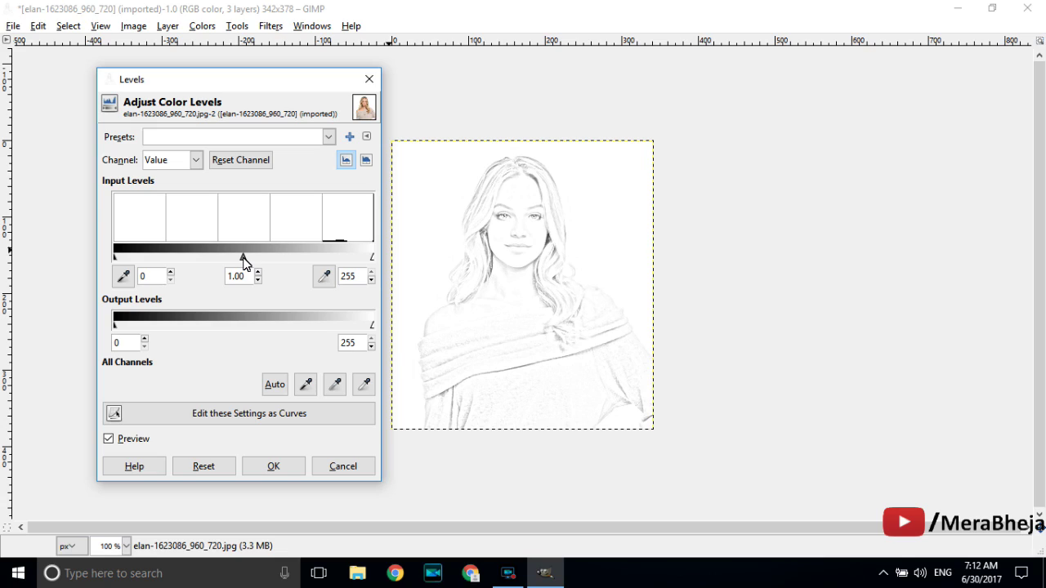
pyautogui.moveTo(243, 258); pyautogui.dragTo(263, 259)
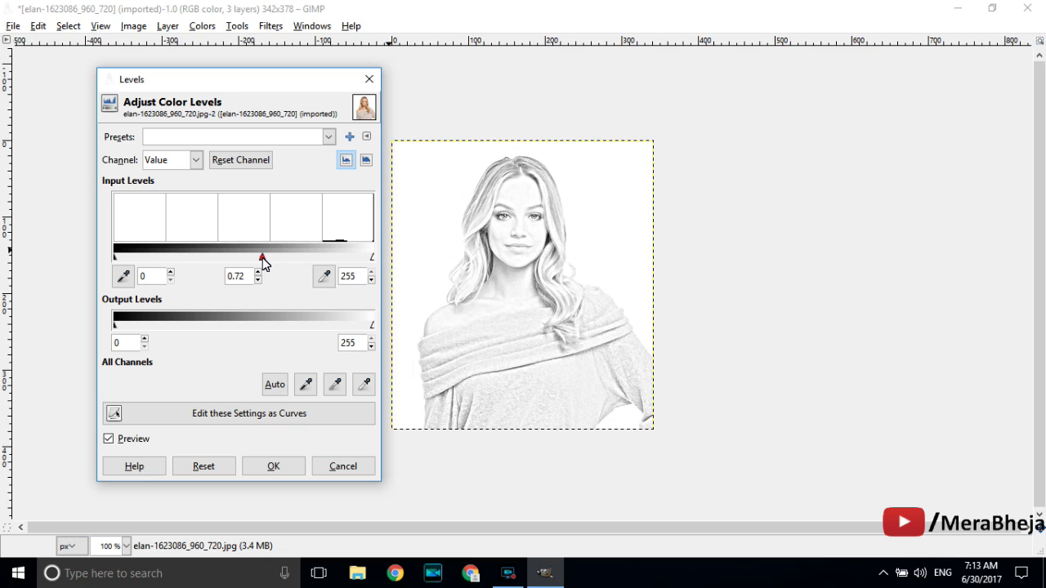
pyautogui.moveTo(263, 258); pyautogui.dragTo(305, 259)
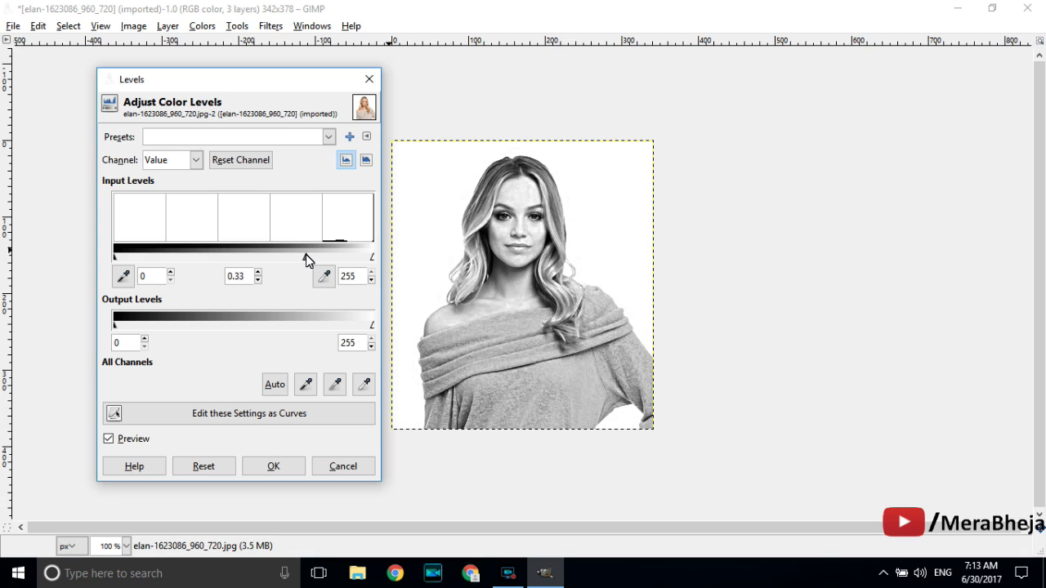
pyautogui.moveTo(306, 257); pyautogui.dragTo(261, 259)
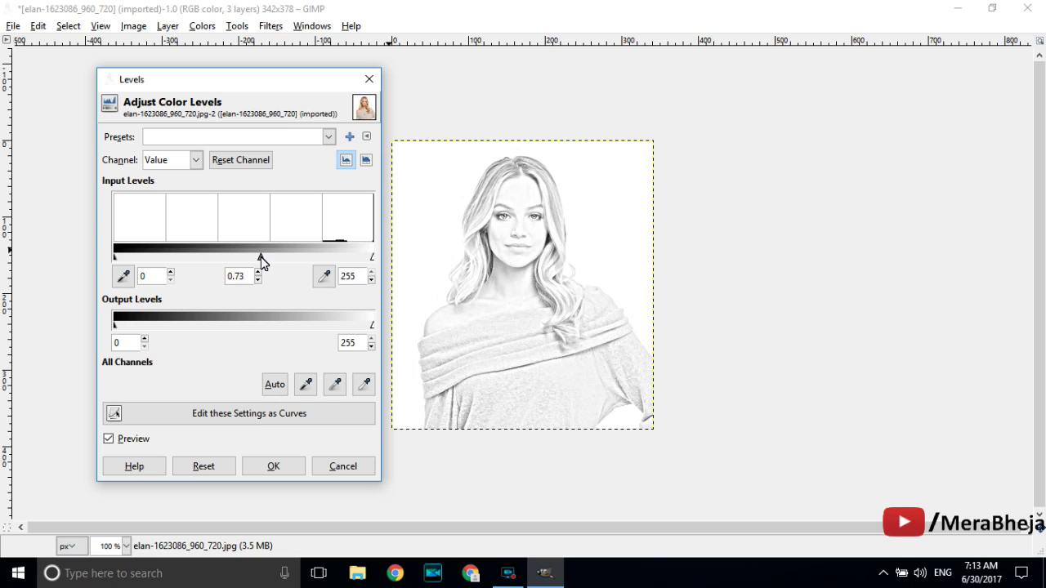
pyautogui.click(261, 257)
pyautogui.click(273, 465)
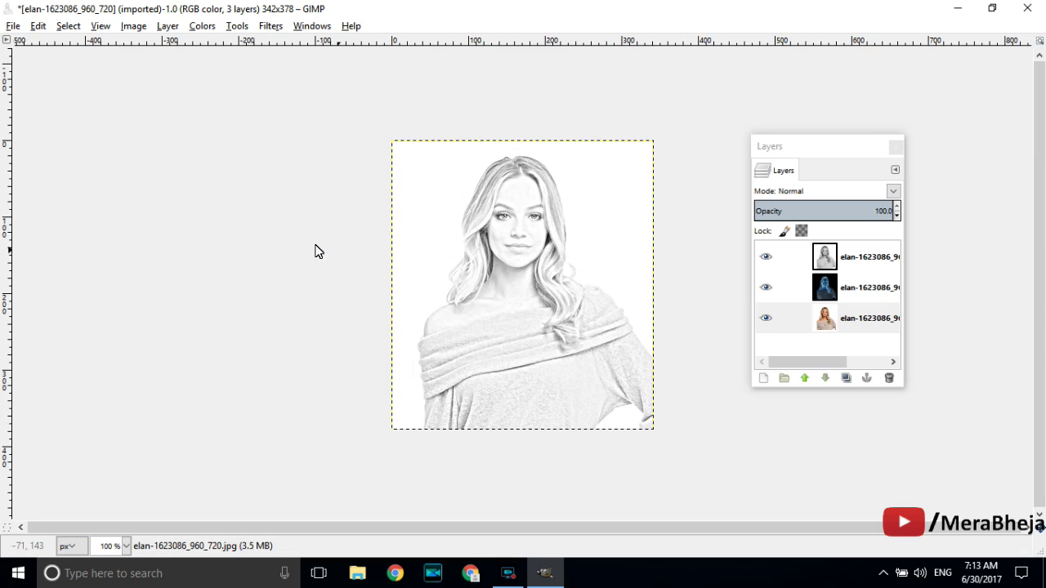
# - Export the sketch to the Desktop as result.jpg with JPEG quality 94
pyautogui.click(14, 27)
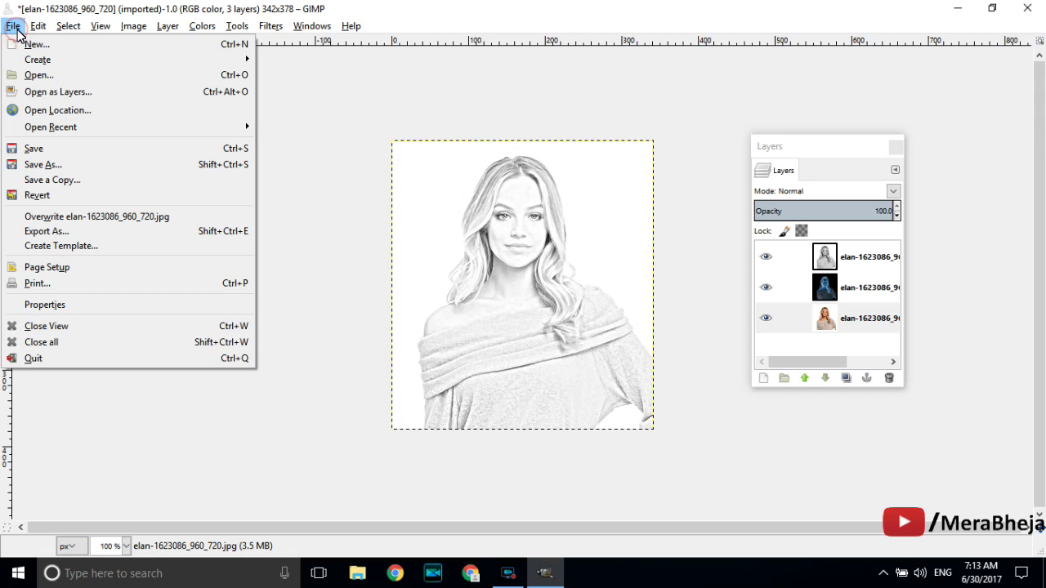
pyautogui.click(98, 231)
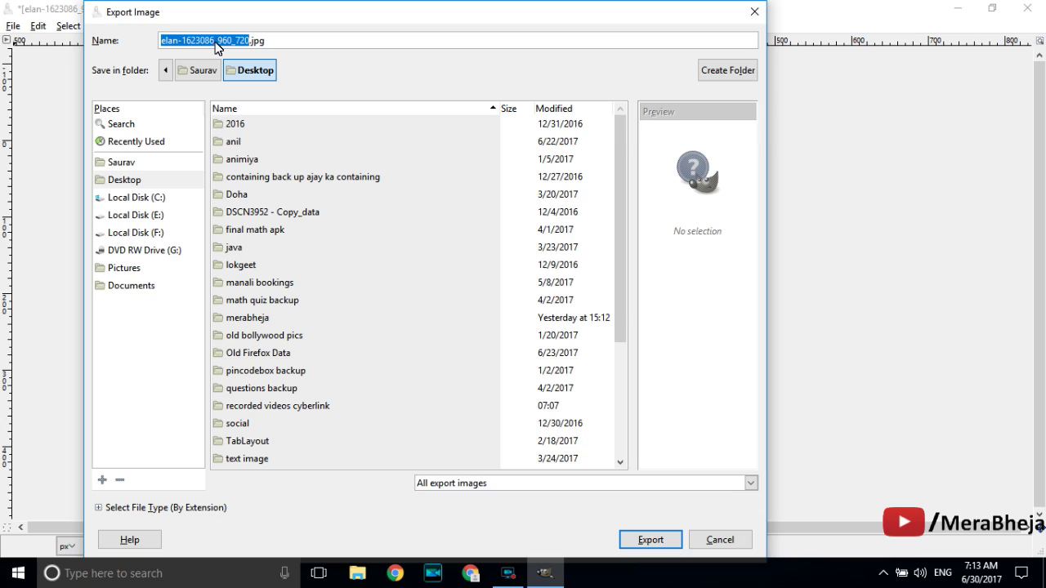
pyautogui.write('result')
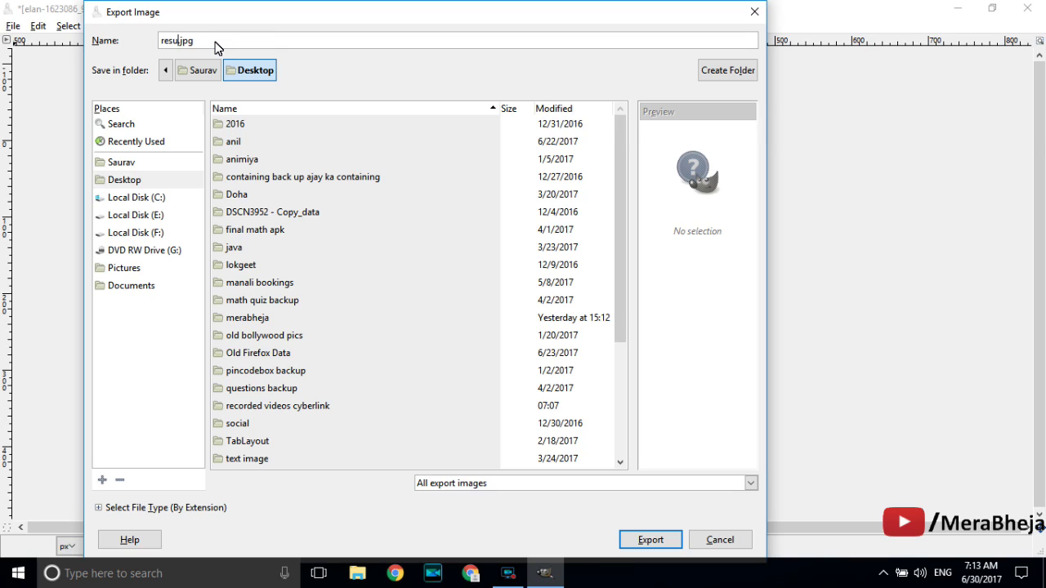
pyautogui.click(646, 541)
pyautogui.click(640, 535)
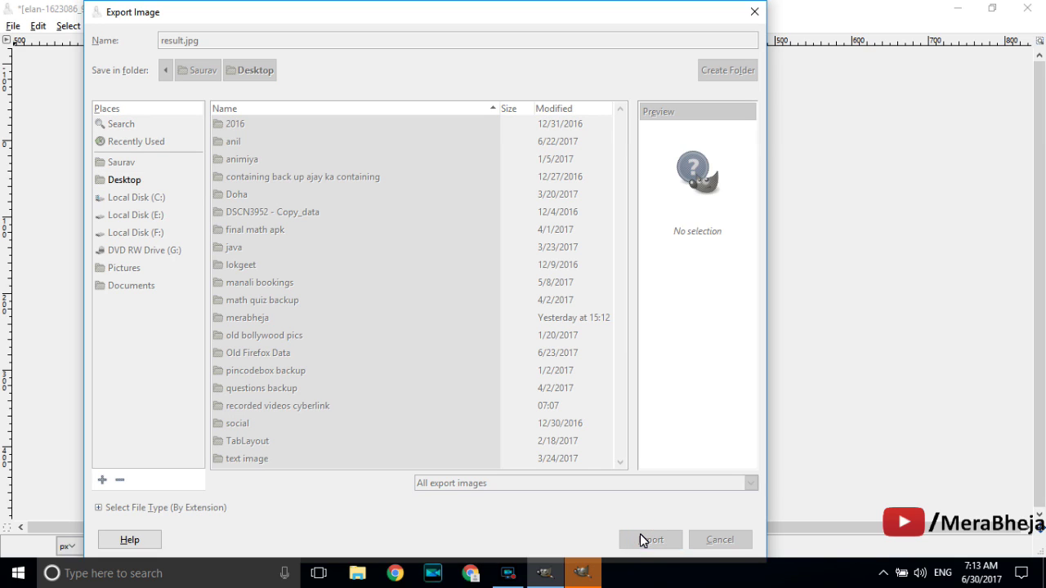
pyautogui.click(572, 582)
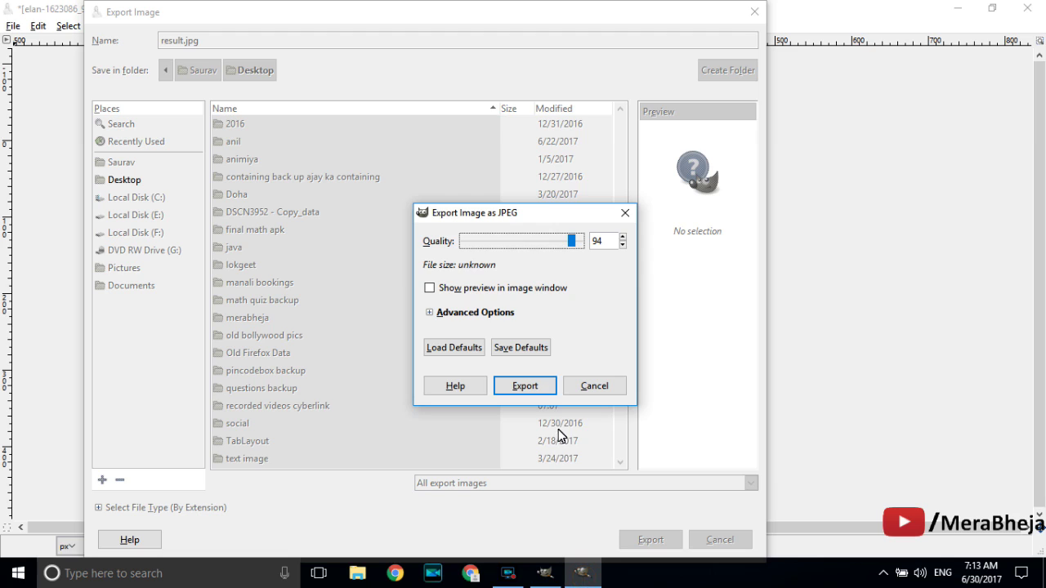
pyautogui.click(543, 391)
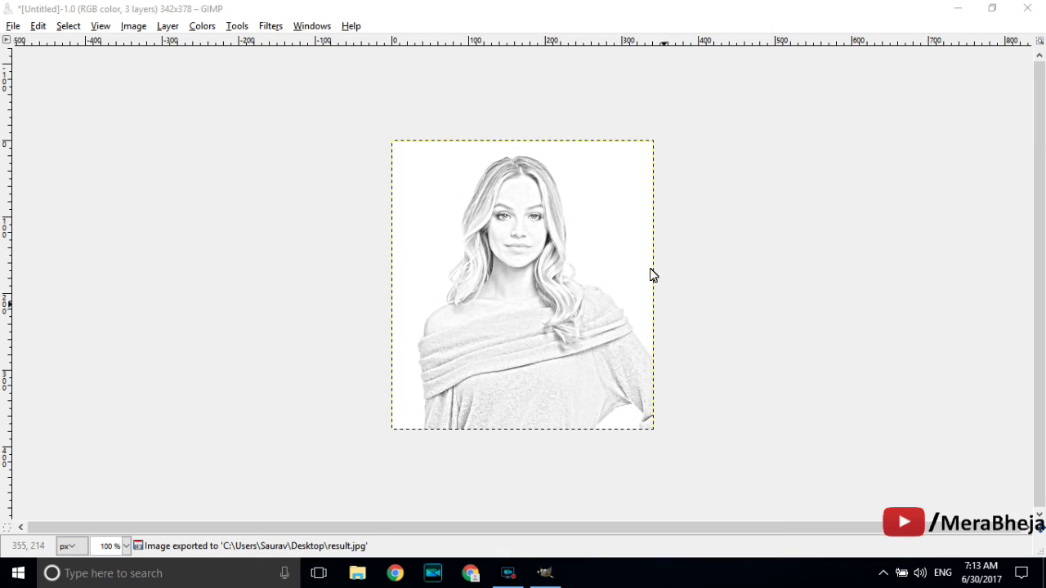
# - Minimize GIMP, view the original photo and result.jpg in Photos, then close Photos
pyautogui.click(953, 9)
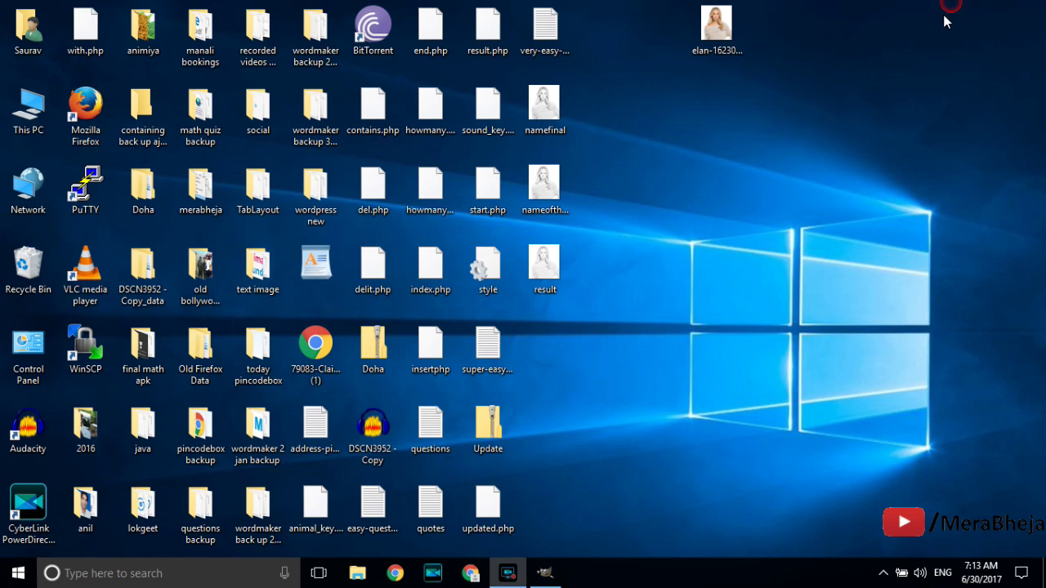
pyautogui.doubleClick(722, 29)
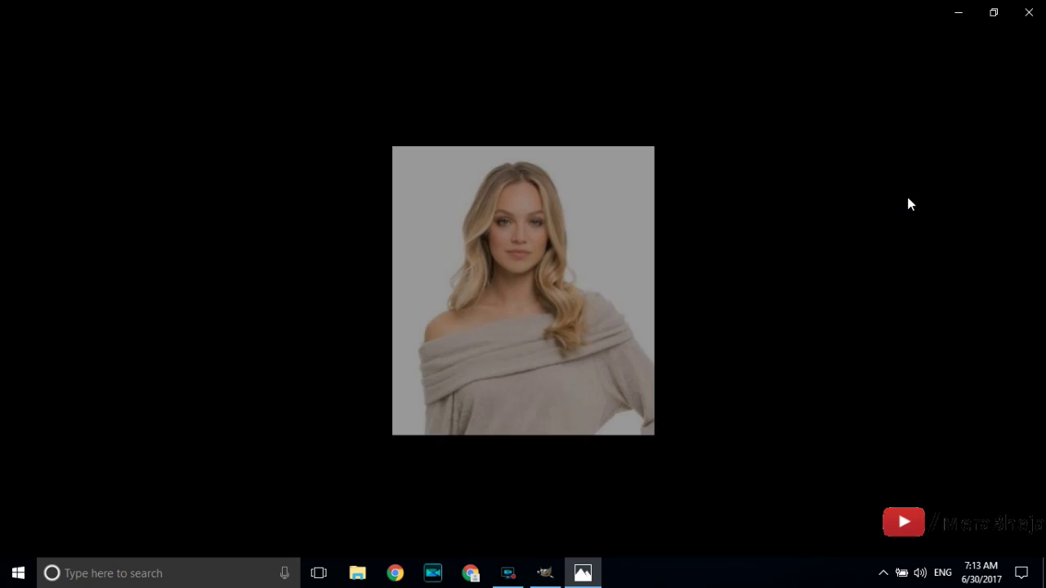
pyautogui.hotkey('alt', 'F4')
pyautogui.doubleClick(543, 263)
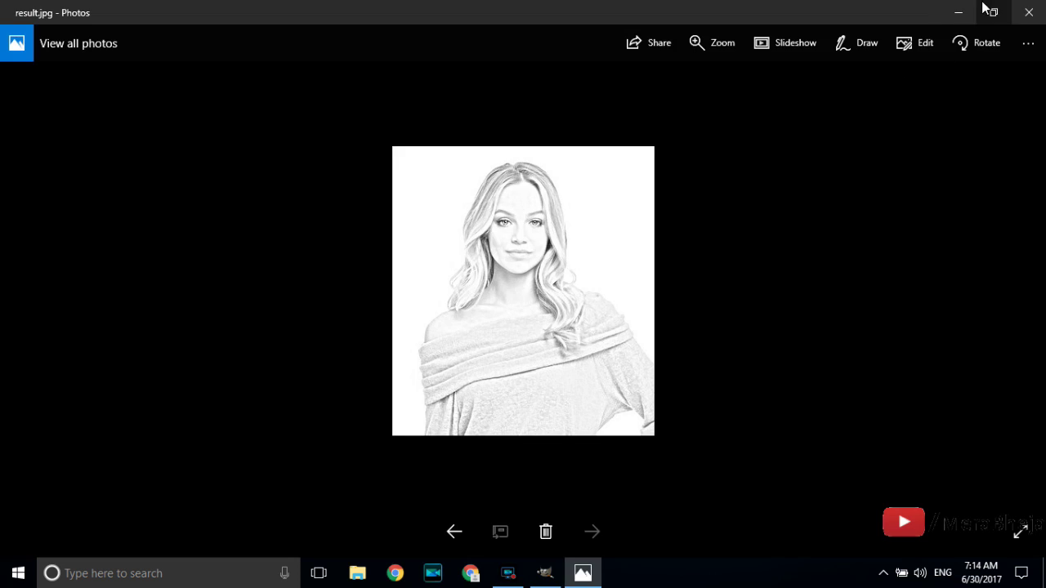
pyautogui.click(1028, 8)
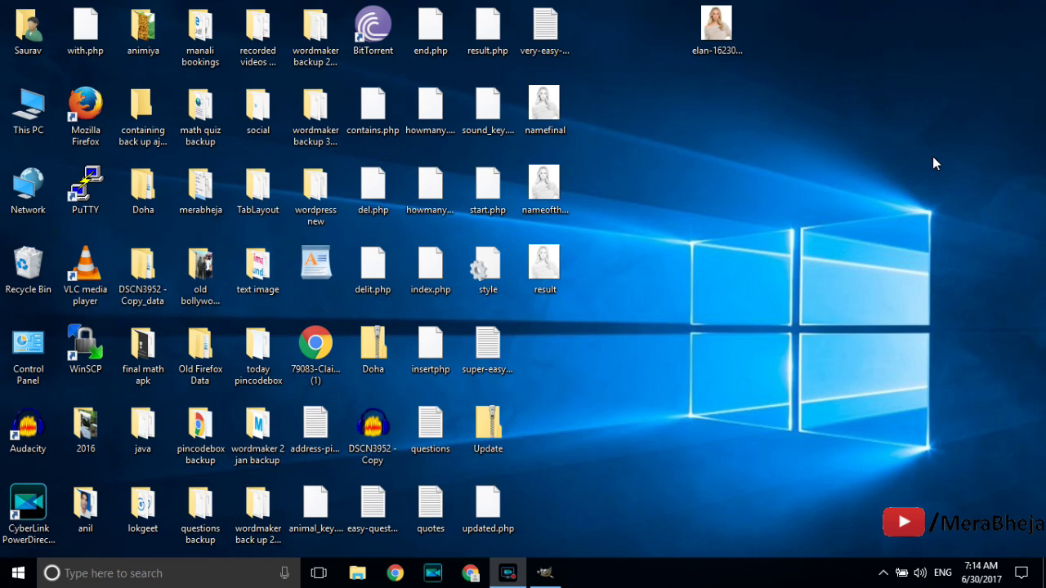